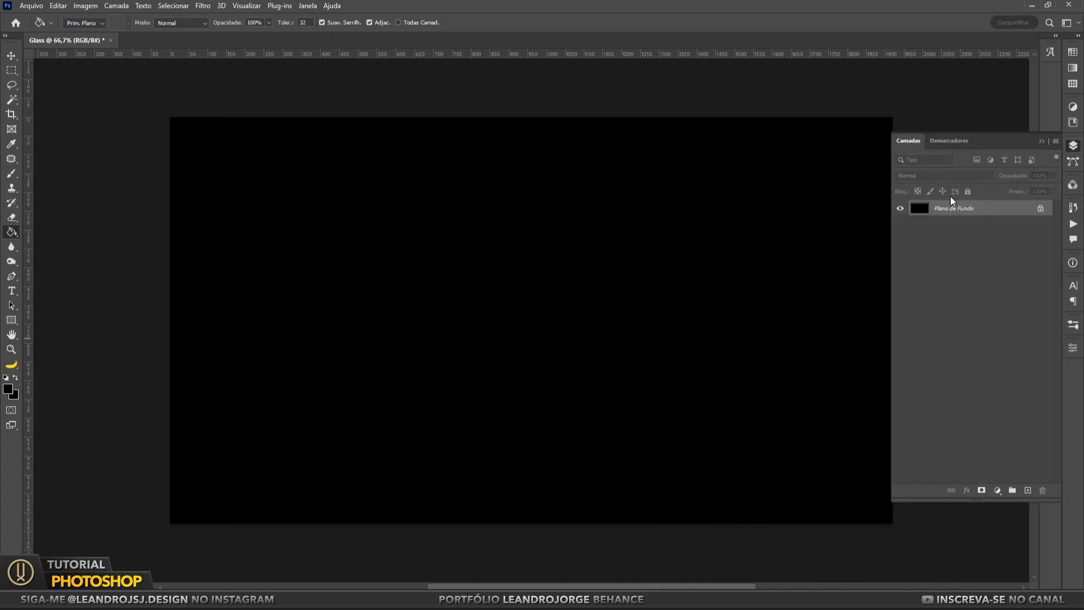
Step: Convert the locked background into a regular layer named BG
{"action": "double_click", "coordinate": [960, 209]}
{"action": "type", "text": "BG"}
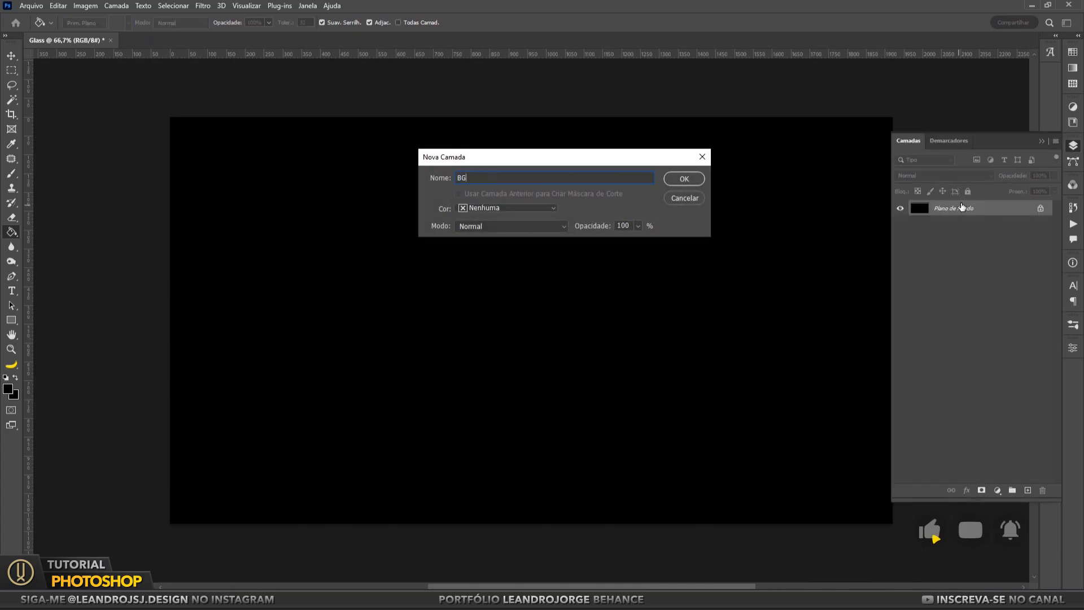
{"action": "key", "text": "Return"}
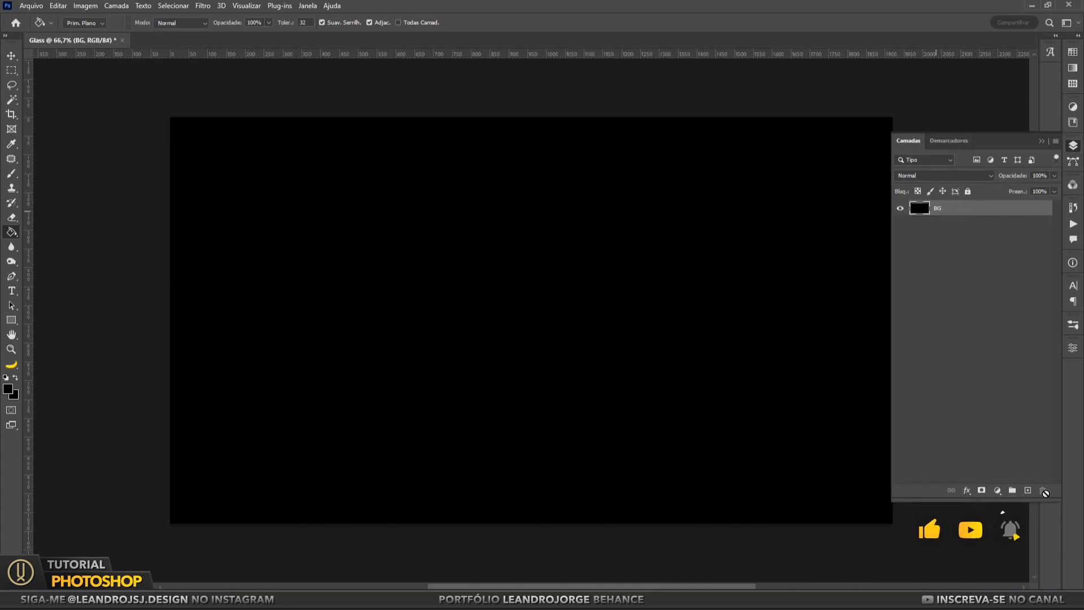
Step: Add a new layer above BG and name it Faixa
{"action": "left_click", "coordinate": [1028, 490]}
{"action": "double_click", "coordinate": [954, 208]}
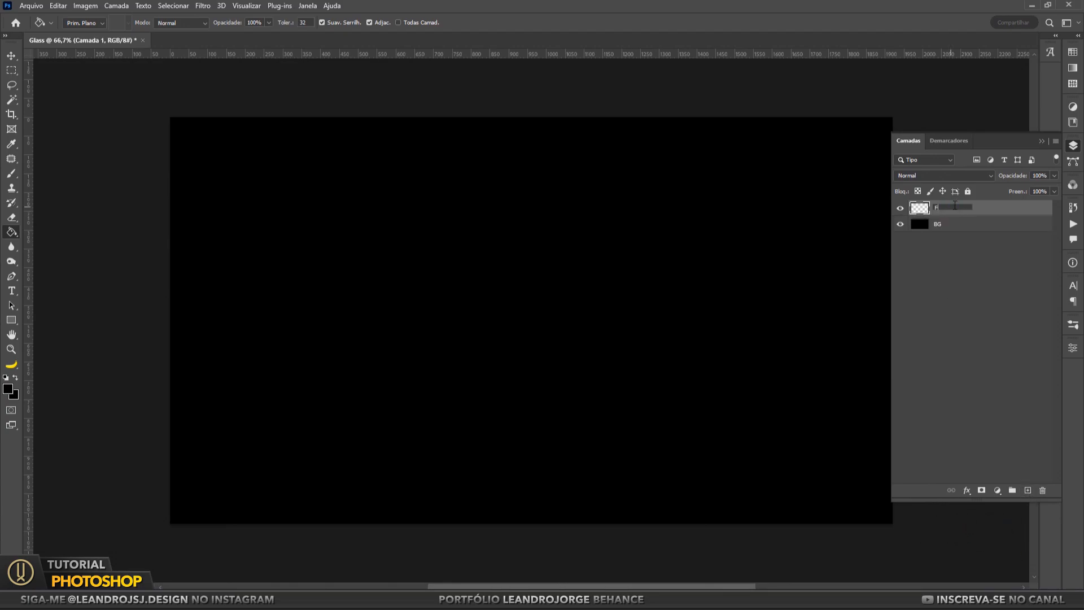
{"action": "key", "text": "Return"}
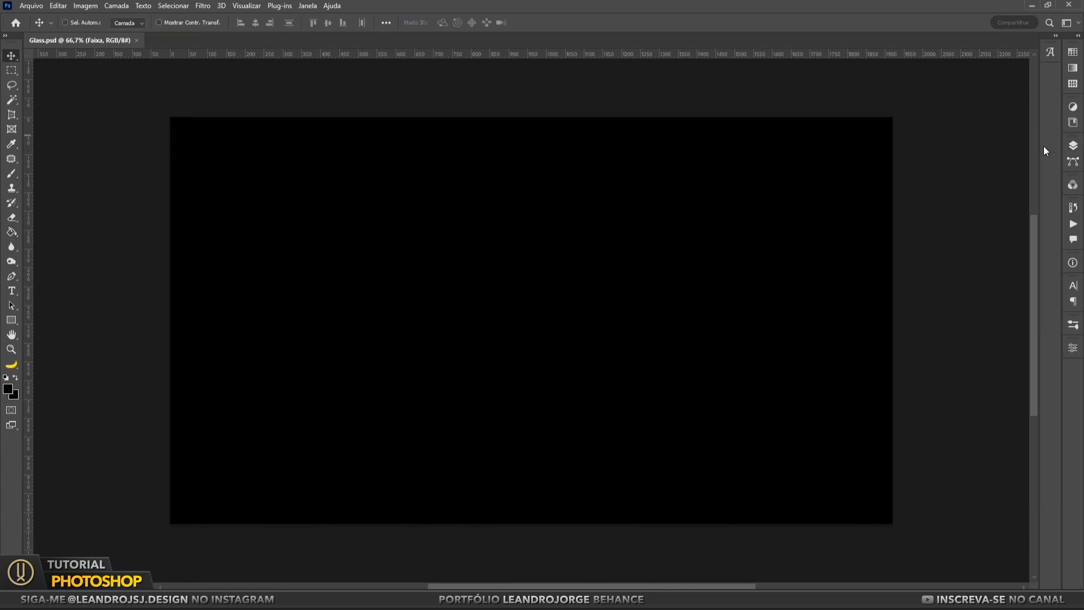
Step: Create a rectangle shape 96 px wide and 1080 px high on the Faixa layer
{"action": "left_click", "coordinate": [12, 320]}
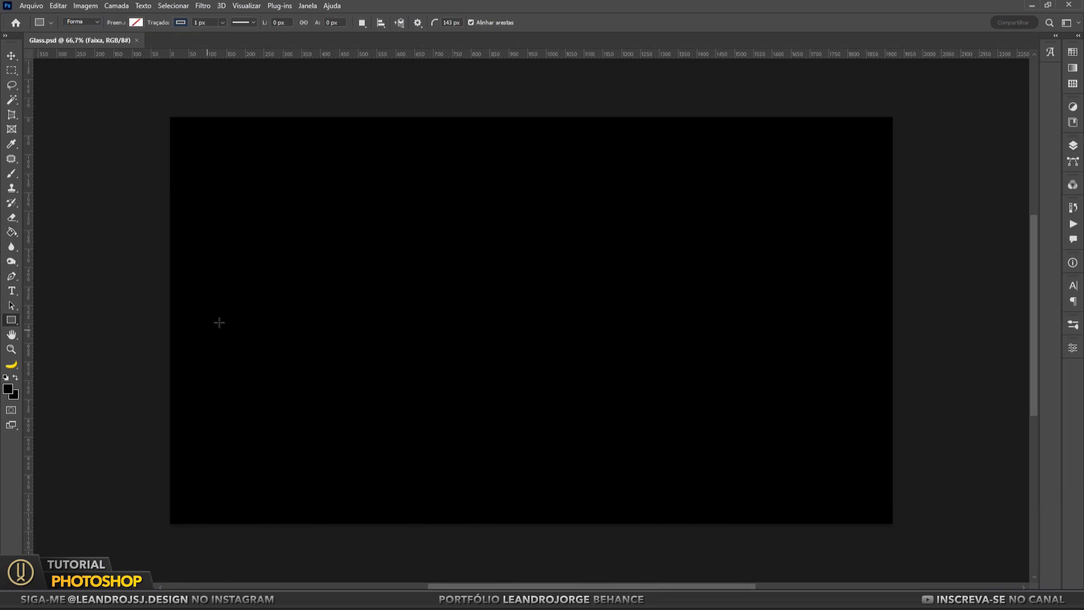
{"action": "left_click", "coordinate": [238, 303]}
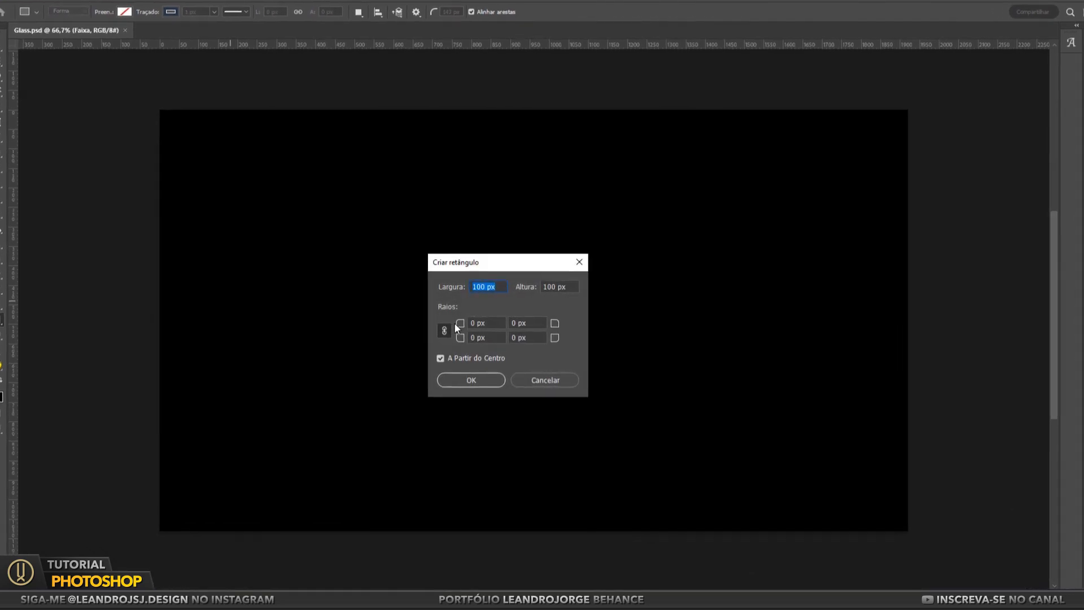
{"action": "type", "text": "96"}
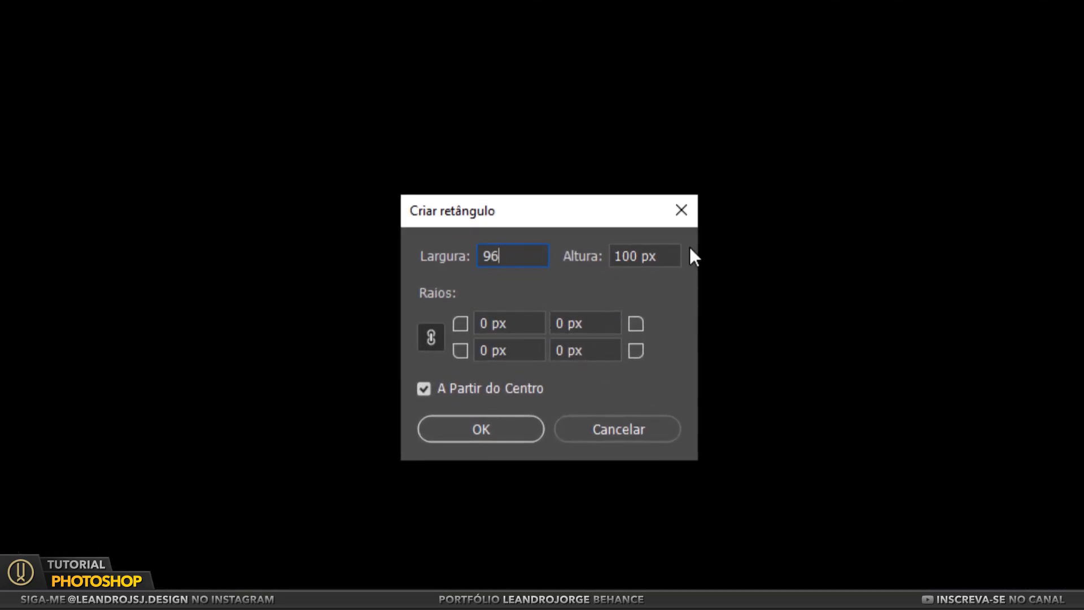
{"action": "left_click_drag", "start_coordinate": [606, 275], "coordinate": [573, 276]}
{"action": "left_click_drag", "start_coordinate": [624, 247], "coordinate": [615, 249]}
{"action": "type", "text": "1080"}
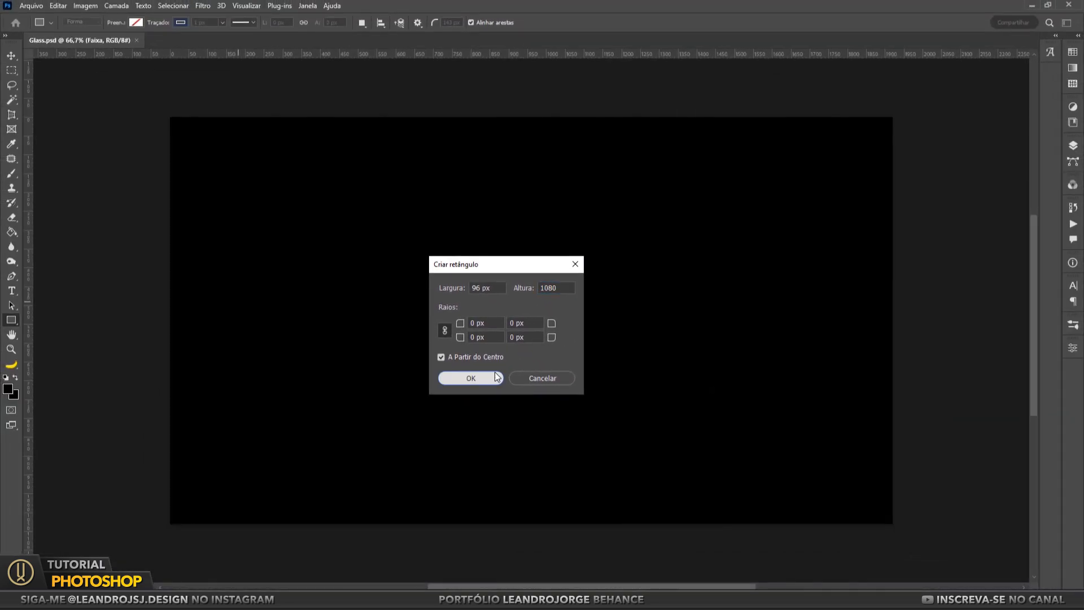
{"action": "left_click", "coordinate": [481, 430]}
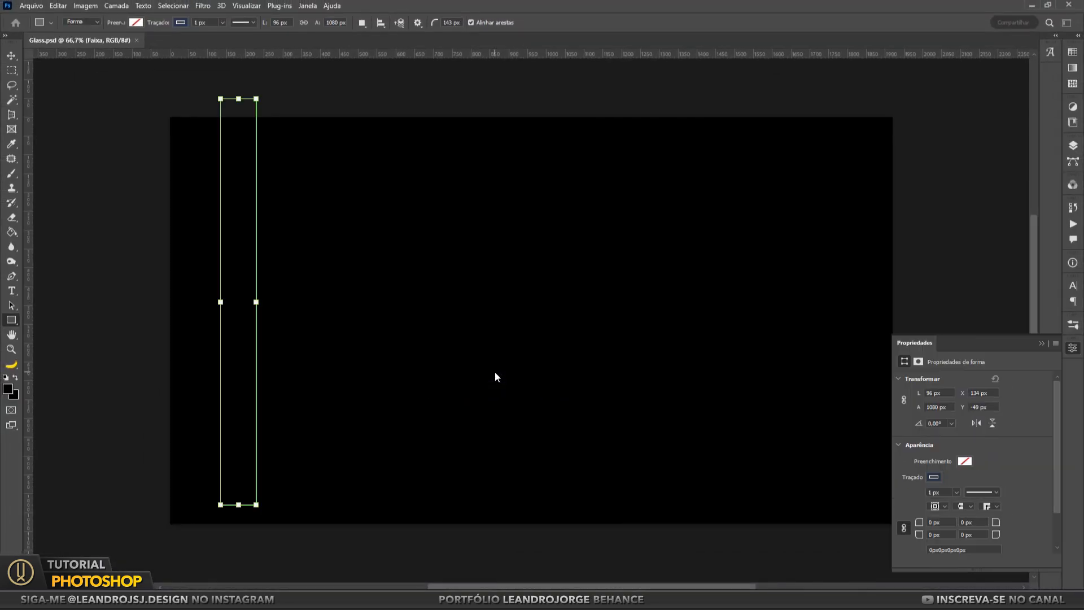
Step: Give the rectangle a white fill with no stroke and move it flush with the canvas's left edge, covering the full height
{"action": "left_click", "coordinate": [135, 23]}
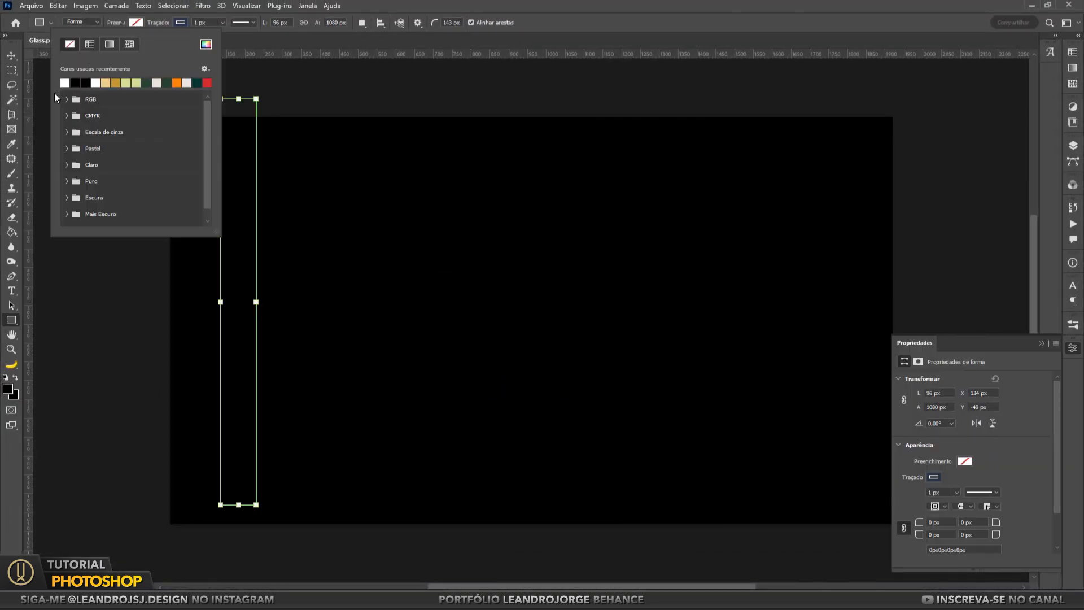
{"action": "left_click", "coordinate": [70, 82]}
{"action": "left_click", "coordinate": [183, 24]}
{"action": "left_click", "coordinate": [180, 23]}
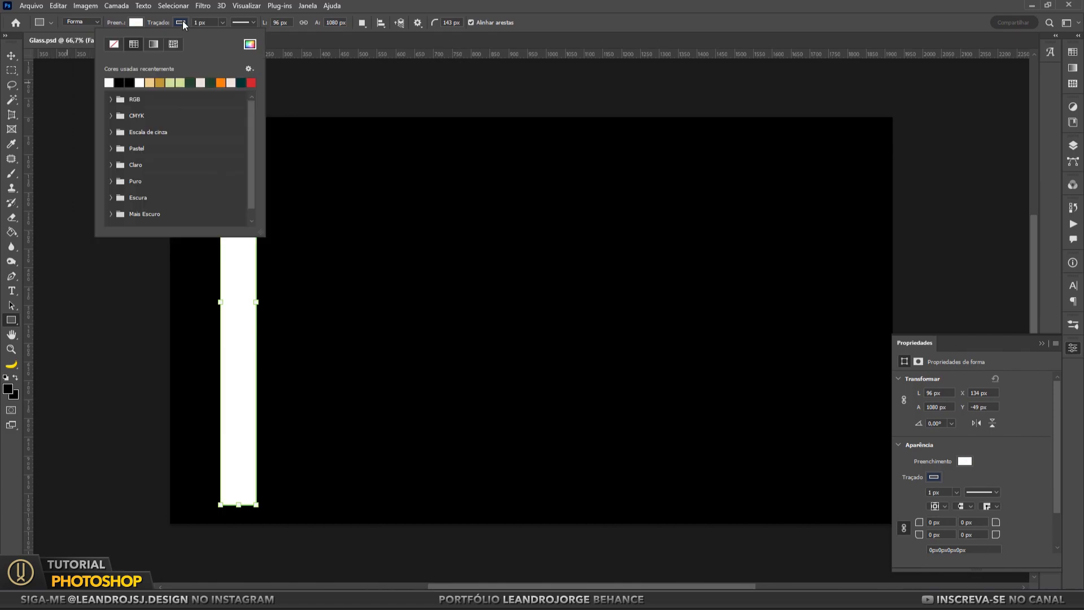
{"action": "left_click", "coordinate": [114, 45]}
{"action": "left_click", "coordinate": [382, 4]}
{"action": "left_click", "coordinate": [13, 57]}
{"action": "left_click_drag", "start_coordinate": [225, 180], "coordinate": [198, 216]}
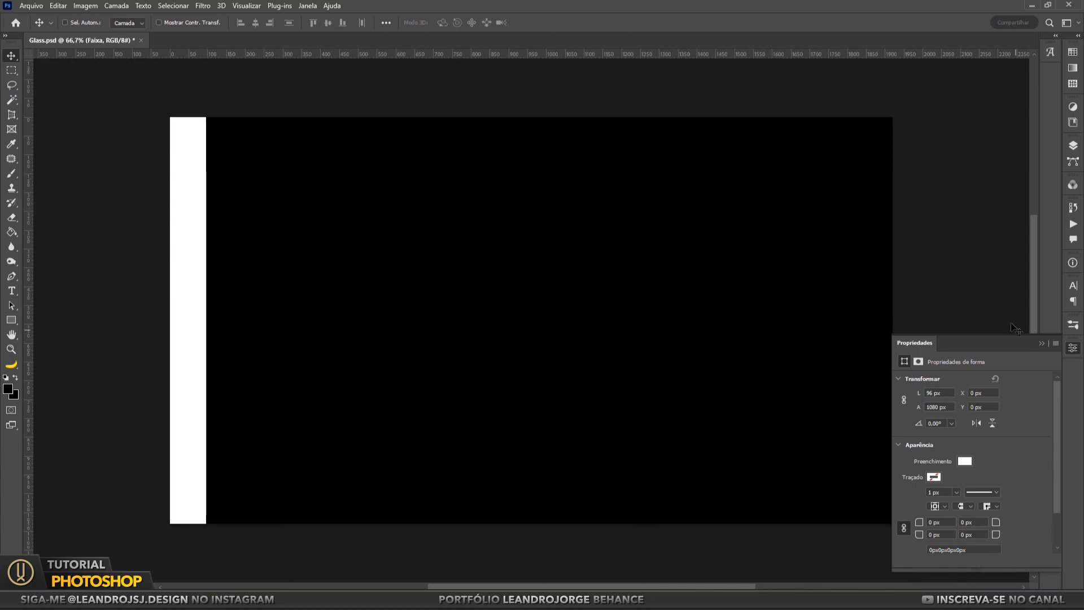
Step: Apply a linear black-to-white Gradient Overlay at a 0° angle to the Faixa layer
{"action": "left_click", "coordinate": [1041, 342]}
{"action": "left_click", "coordinate": [1067, 148]}
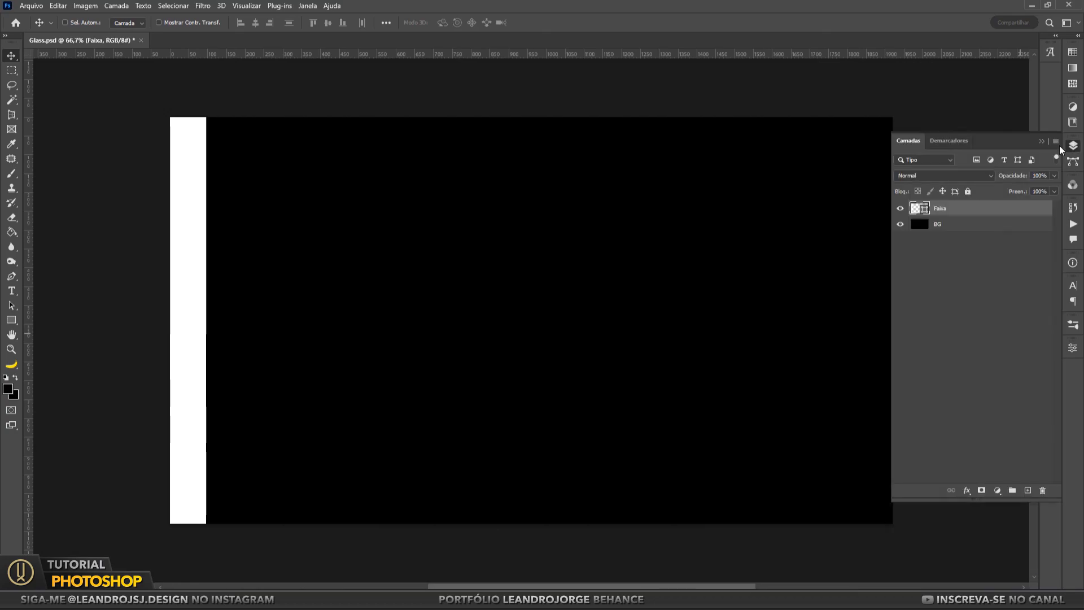
{"action": "right_click", "coordinate": [963, 209]}
{"action": "key", "text": "Escape"}
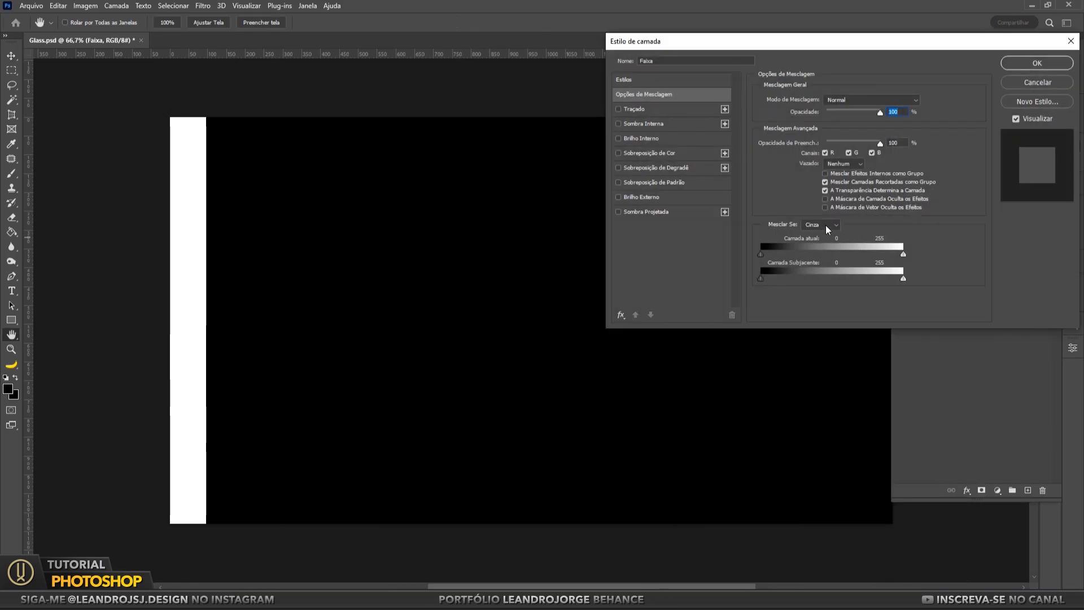
{"action": "left_click", "coordinate": [679, 167]}
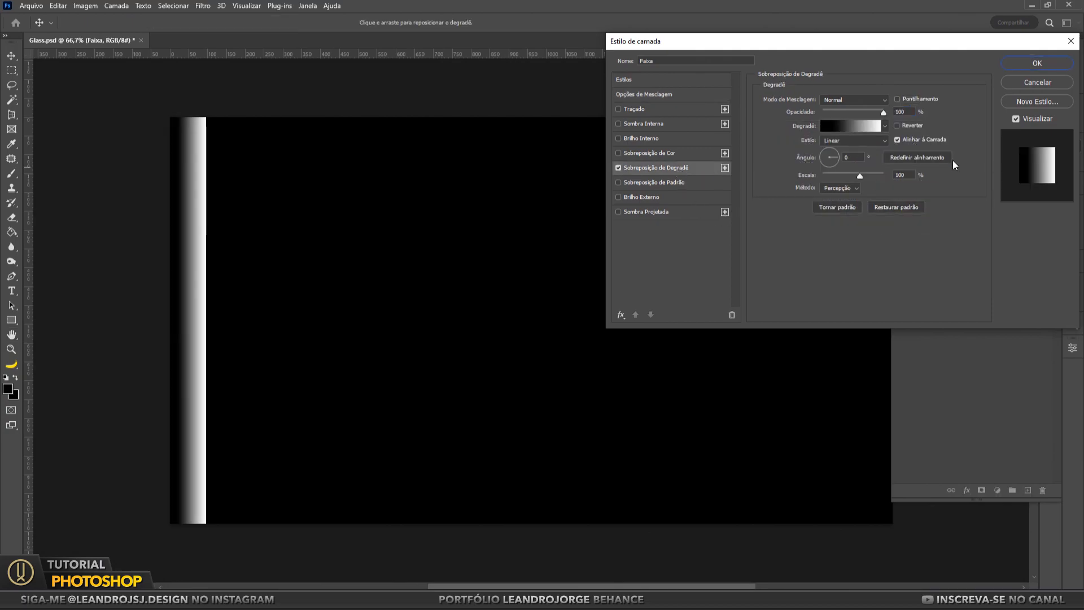
{"action": "left_click", "coordinate": [1059, 67]}
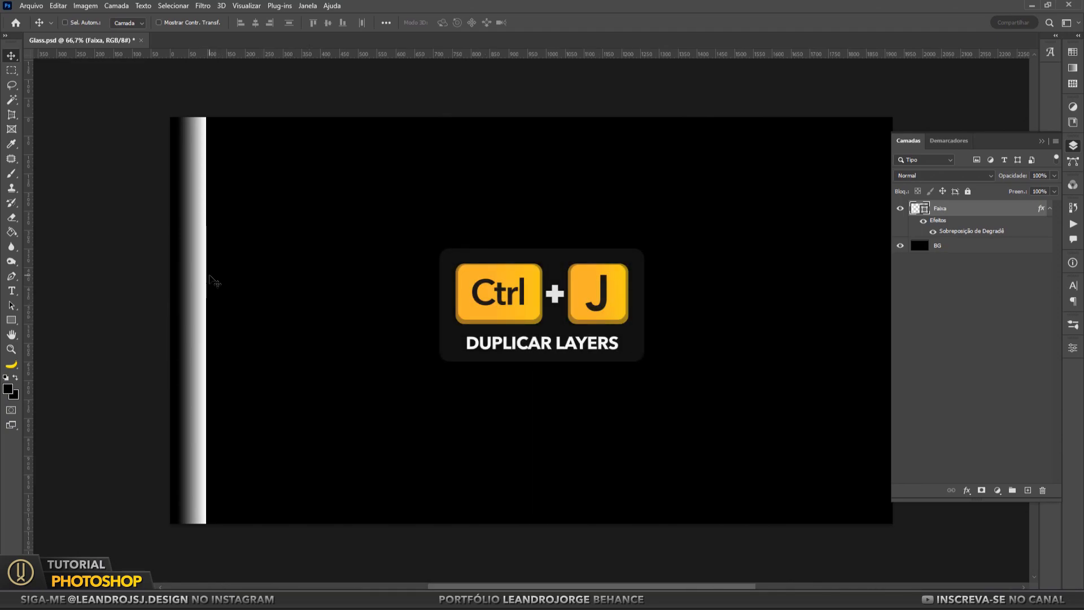
Step: Duplicate the gradient strip 19 times, placing each copy edge to edge with the previous one until the strips fill the canvas width
{"action": "key", "text": "ctrl+j"}
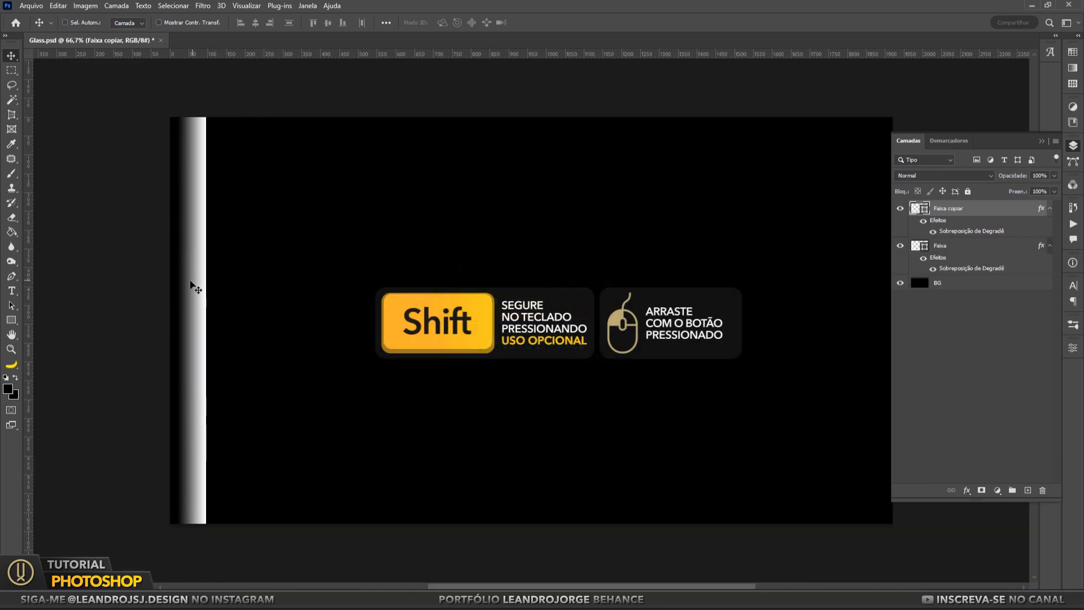
{"action": "left_click_drag", "start_coordinate": [193, 285], "coordinate": [269, 303]}
{"action": "key", "text": "ctrl+j"}
{"action": "key", "text": "ctrl+j"}
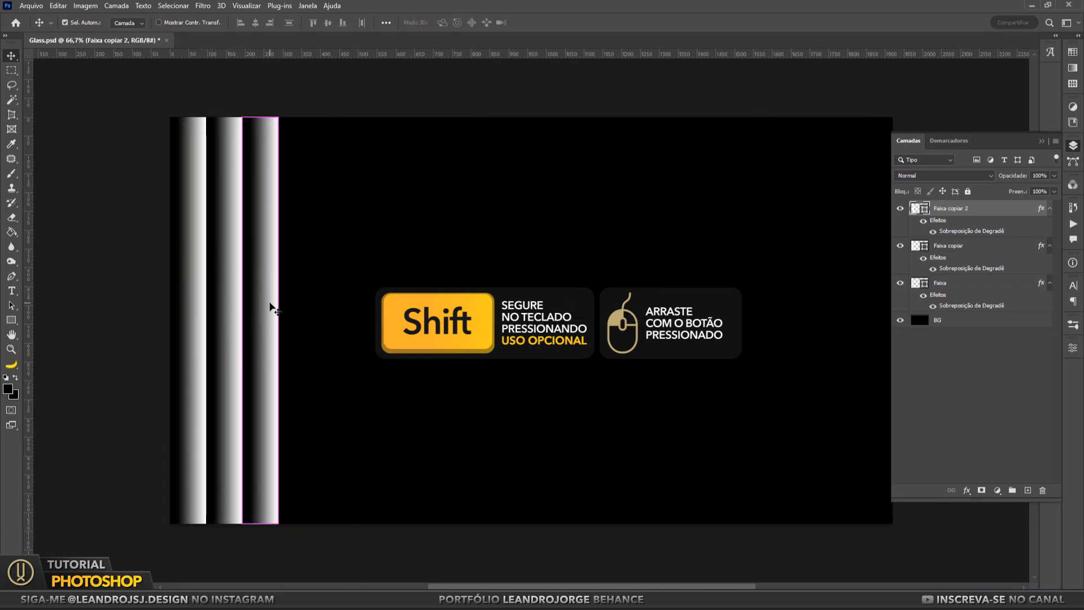
{"action": "key", "text": "ctrl+shift+t"}
{"action": "key", "text": "ctrl+j"}
{"action": "key", "text": "ctrl+shift+t"}
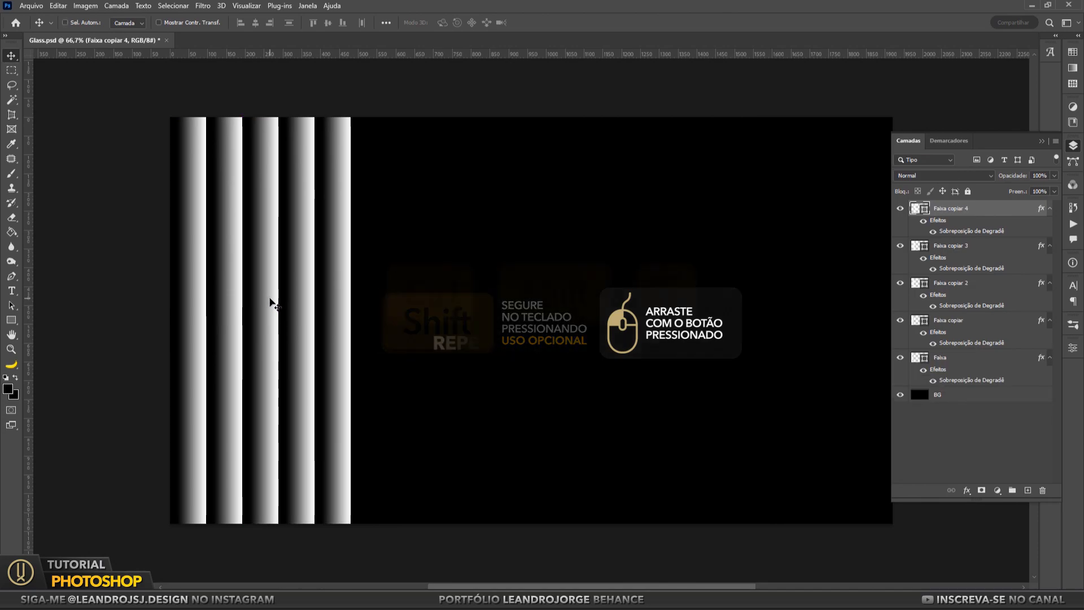
{"action": "key", "text": "ctrl+j"}
{"action": "key", "text": "ctrl+shift+t"}
{"action": "key", "text": "ctrl+j"}
{"action": "key", "text": "ctrl+shift+t"}
{"action": "key", "text": "ctrl+j"}
{"action": "key", "text": "ctrl+shift+t"}
{"action": "key", "text": "ctrl+j"}
{"action": "key", "text": "ctrl+shift+t"}
{"action": "key", "text": "ctrl+j"}
{"action": "key", "text": "ctrl+shift+t"}
{"action": "key", "text": "ctrl+j"}
{"action": "key", "text": "ctrl+shift+t"}
{"action": "key", "text": "ctrl+j"}
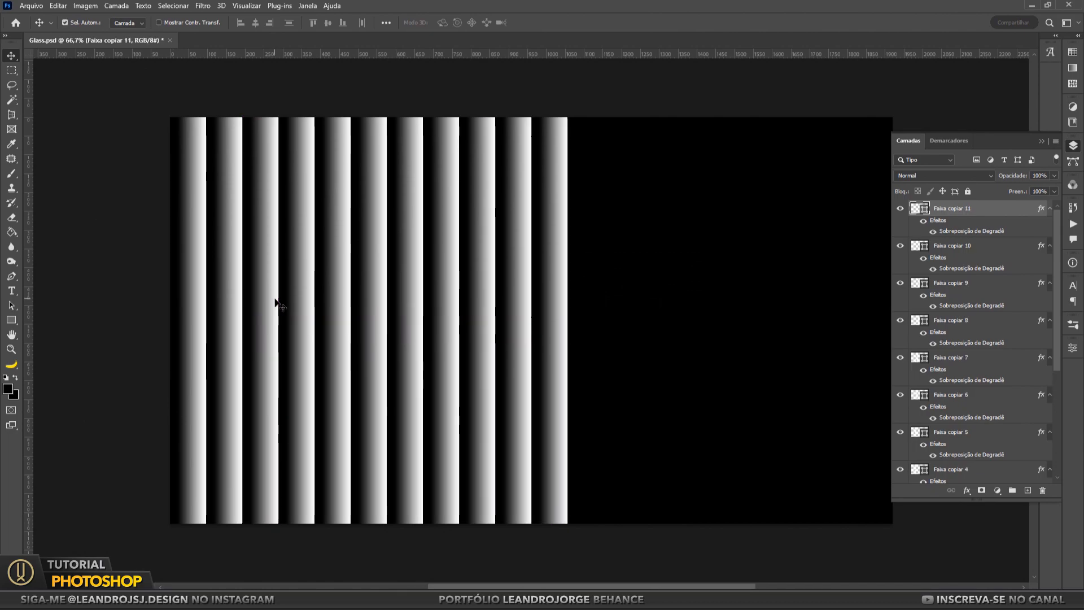
{"action": "key", "text": "ctrl+shift+t"}
{"action": "key", "text": "ctrl+j"}
{"action": "key", "text": "ctrl+shift+t"}
{"action": "key", "text": "ctrl+j"}
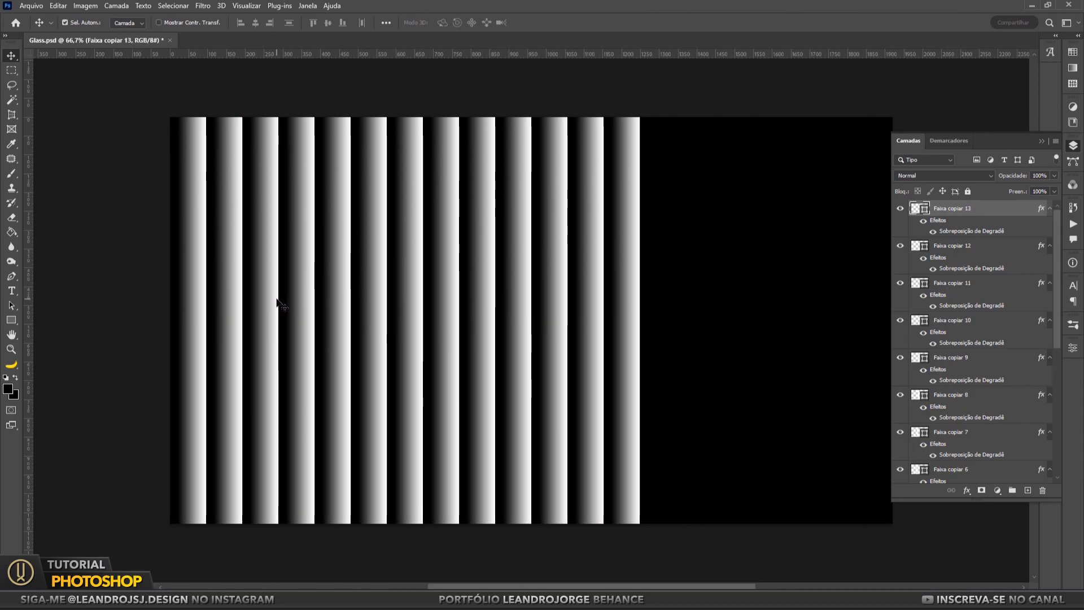
{"action": "key", "text": "ctrl+shift+t"}
{"action": "key", "text": "ctrl+j"}
{"action": "key", "text": "ctrl+shift+t"}
{"action": "key", "text": "ctrl+j"}
{"action": "key", "text": "ctrl+shift+t"}
{"action": "key", "text": "ctrl+j"}
{"action": "key", "text": "ctrl+shift+t"}
{"action": "key", "text": "ctrl+j"}
{"action": "key", "text": "ctrl+shift+t"}
{"action": "key", "text": "ctrl+j"}
{"action": "key", "text": "ctrl+shift+t"}
{"action": "key", "text": "ctrl+j"}
{"action": "key", "text": "ctrl+shift+t"}
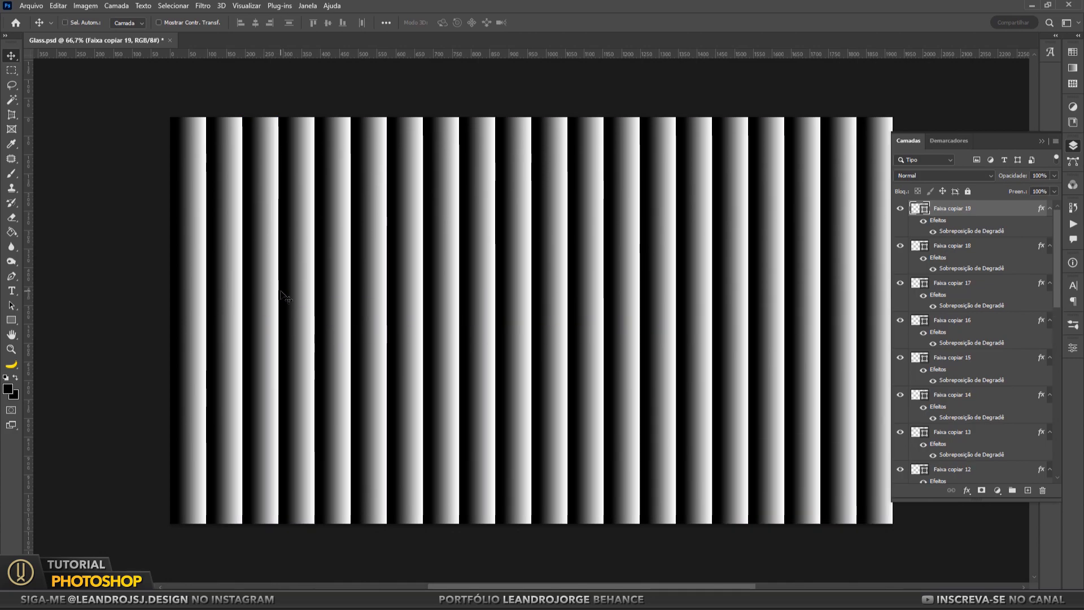
Step: Rasterize all the Faixa strip layers and merge them into a single layer
{"action": "scroll", "coordinate": [970, 470], "scroll_direction": "down", "scroll_amount": 10}
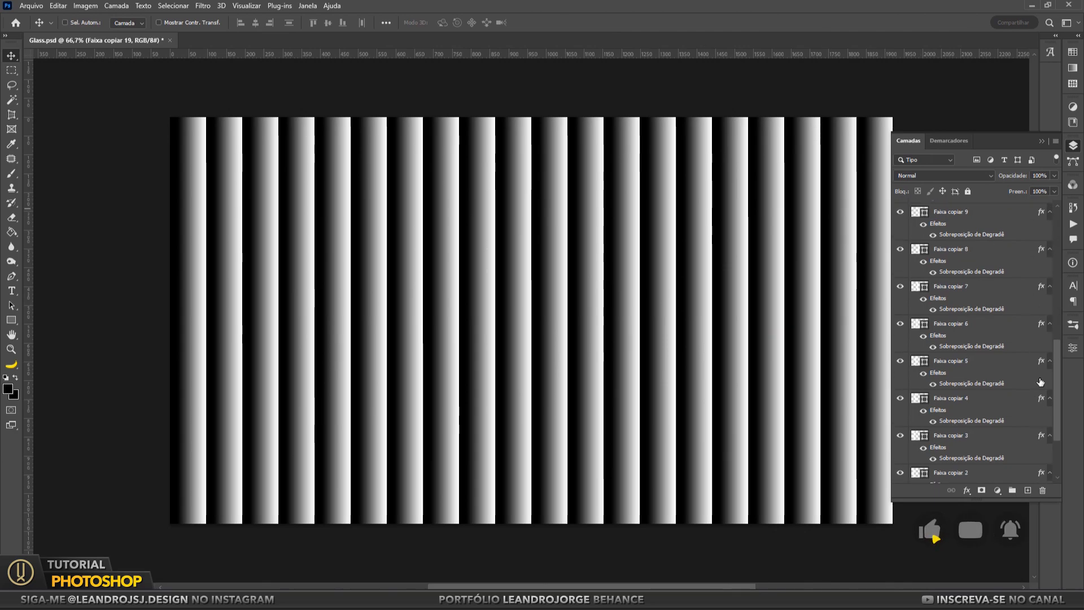
{"action": "left_click", "coordinate": [981, 442], "text": "shift"}
{"action": "scroll", "coordinate": [988, 395], "scroll_direction": "up", "scroll_amount": 10}
{"action": "left_click", "coordinate": [1048, 224], "text": "alt"}
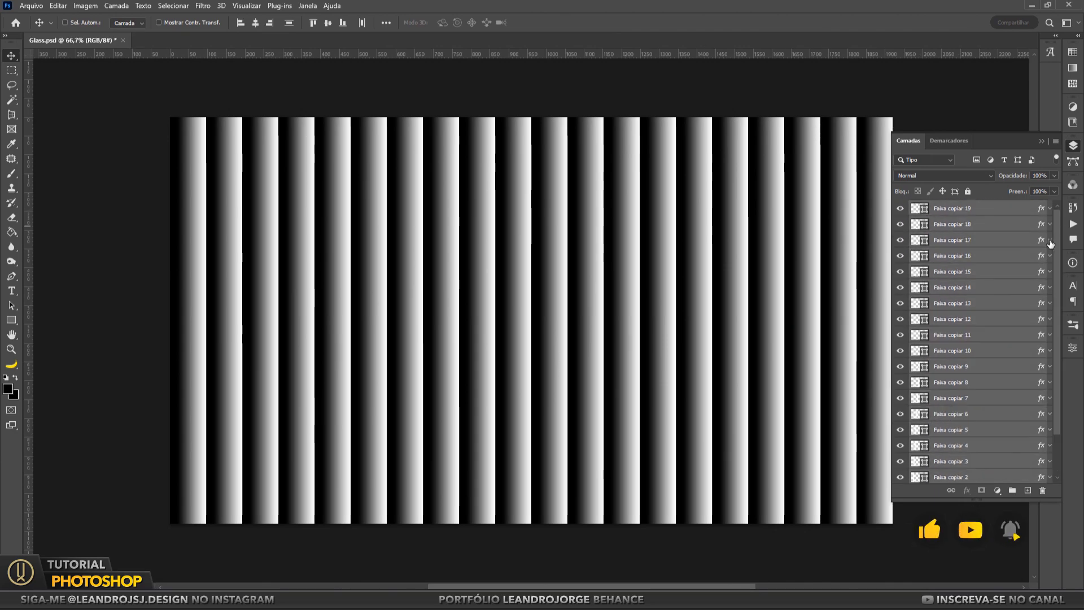
{"action": "right_click", "coordinate": [1010, 242]}
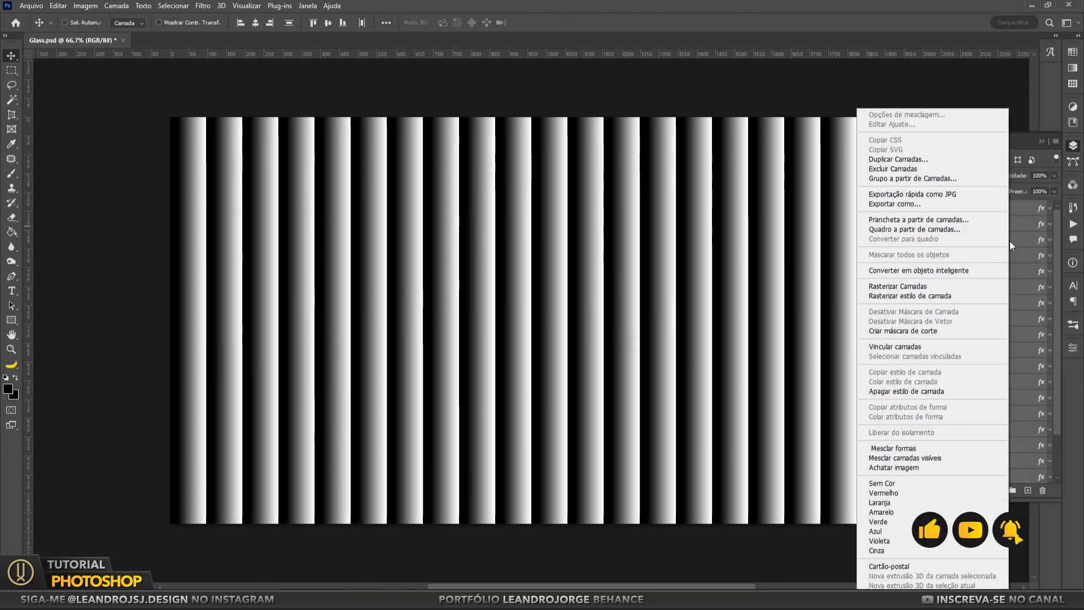
{"action": "left_click", "coordinate": [898, 286]}
{"action": "right_click", "coordinate": [958, 259]}
{"action": "left_click", "coordinate": [851, 448]}
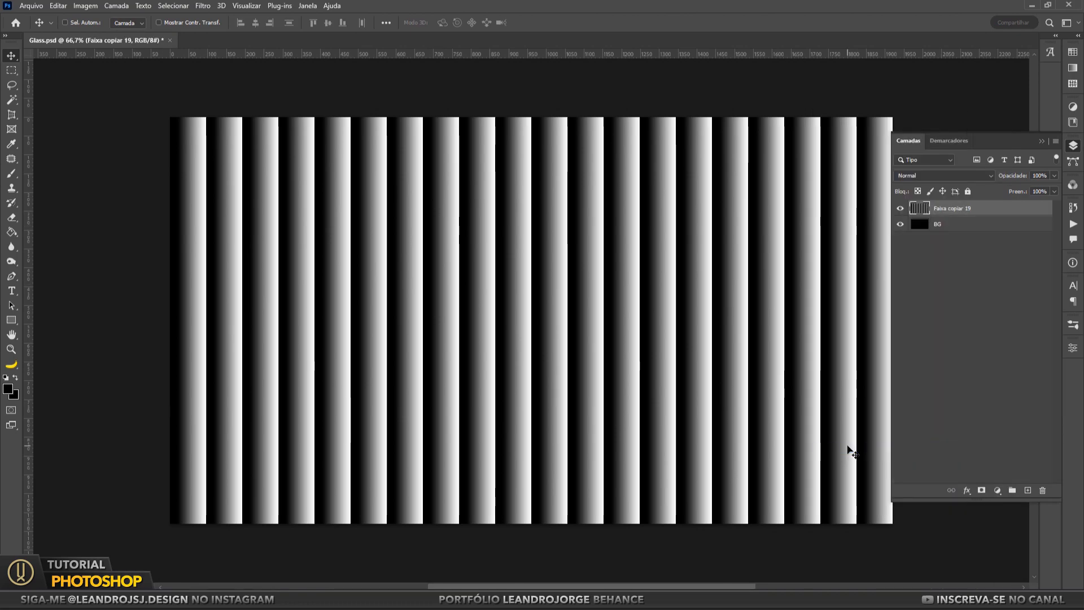
Step: Rename the merged strip layer as Faixas and save the document as Glass.psd
{"action": "left_click", "coordinate": [971, 204]}
{"action": "type", "text": "Faixas"}
{"action": "key", "text": "Return"}
{"action": "left_click", "coordinate": [1042, 140]}
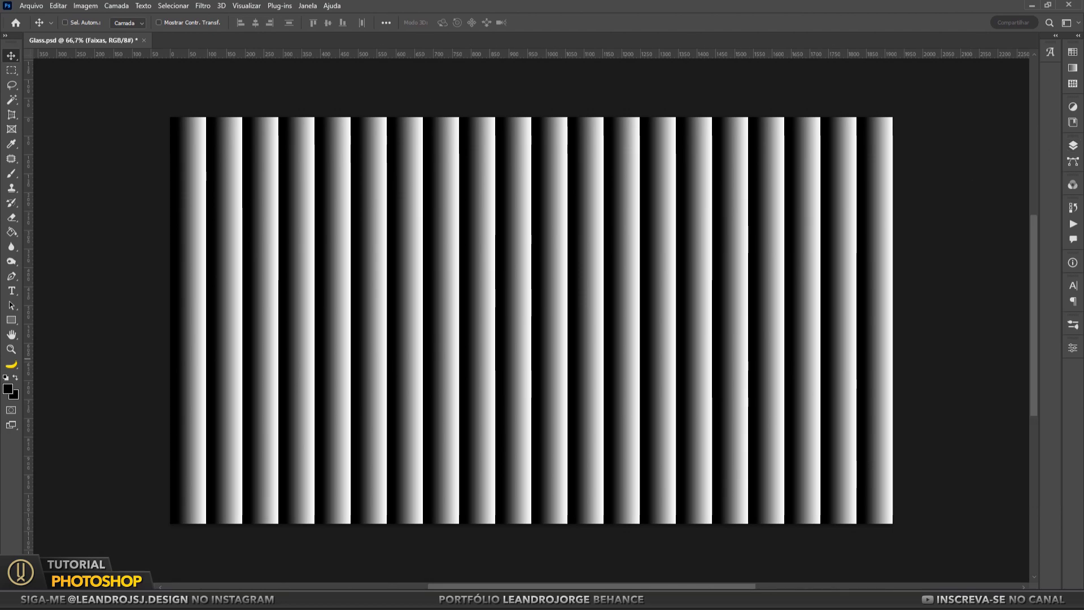
{"action": "key", "text": "ctrl+shift+s"}
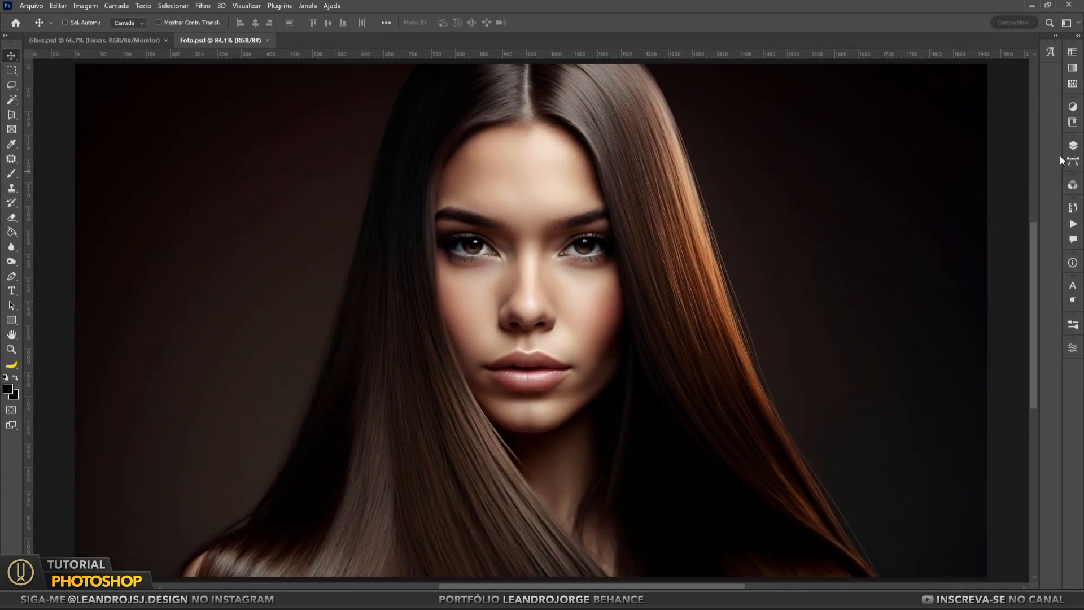
Step: Convert the locked background of Foto.psd into a regular layer with the default name
{"action": "left_click", "coordinate": [1073, 146]}
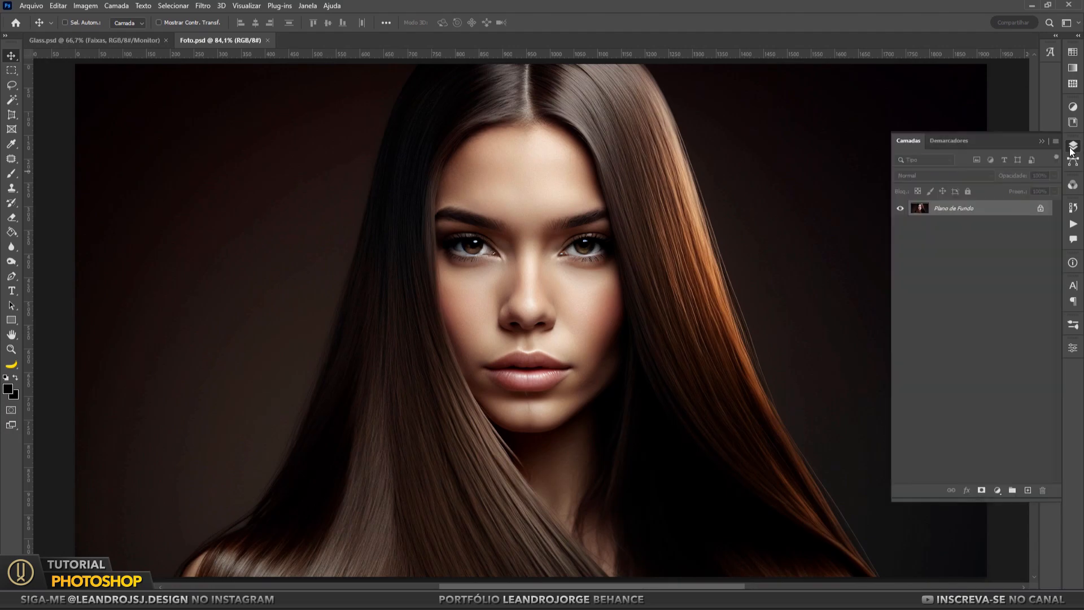
{"action": "double_click", "coordinate": [954, 208]}
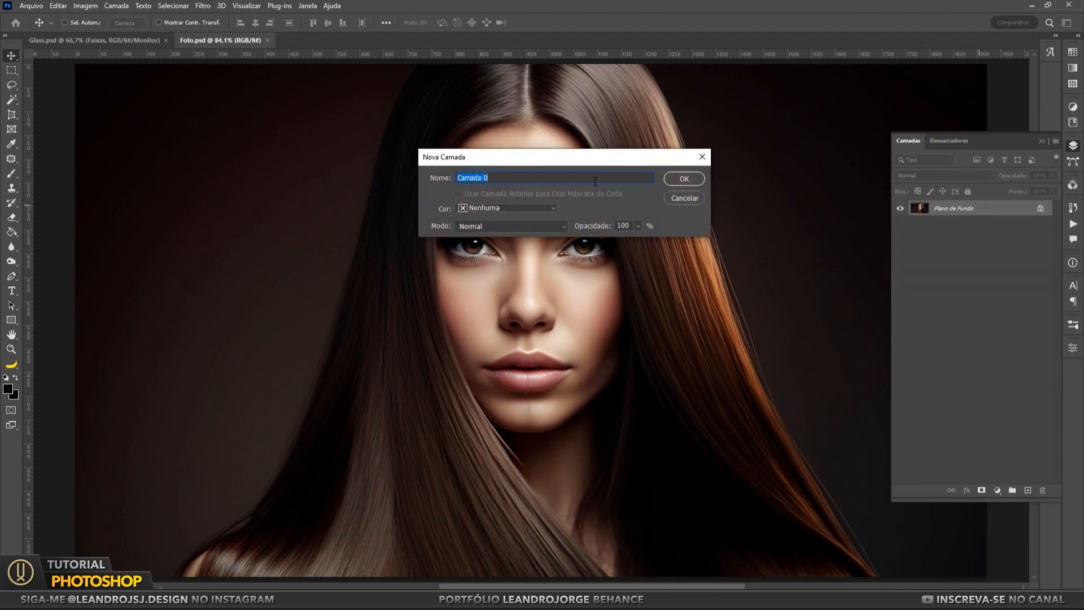
{"action": "left_click", "coordinate": [685, 177]}
Step: Duplicate the photo layer within Foto.psd under the name Efeito
{"action": "right_click", "coordinate": [957, 210]}
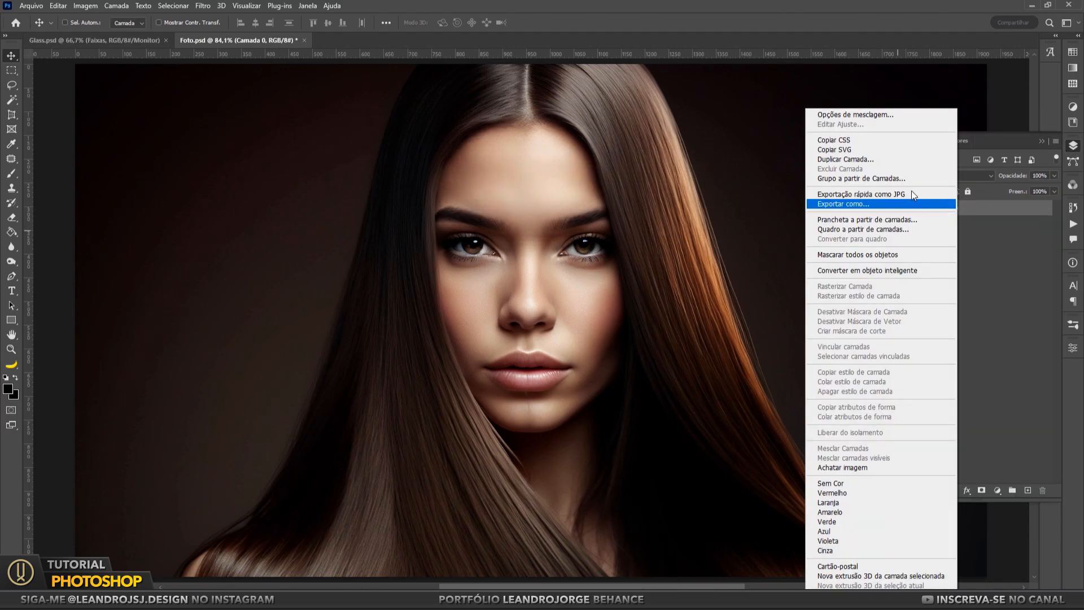
{"action": "left_click", "coordinate": [862, 162]}
{"action": "type", "text": "Efeito"}
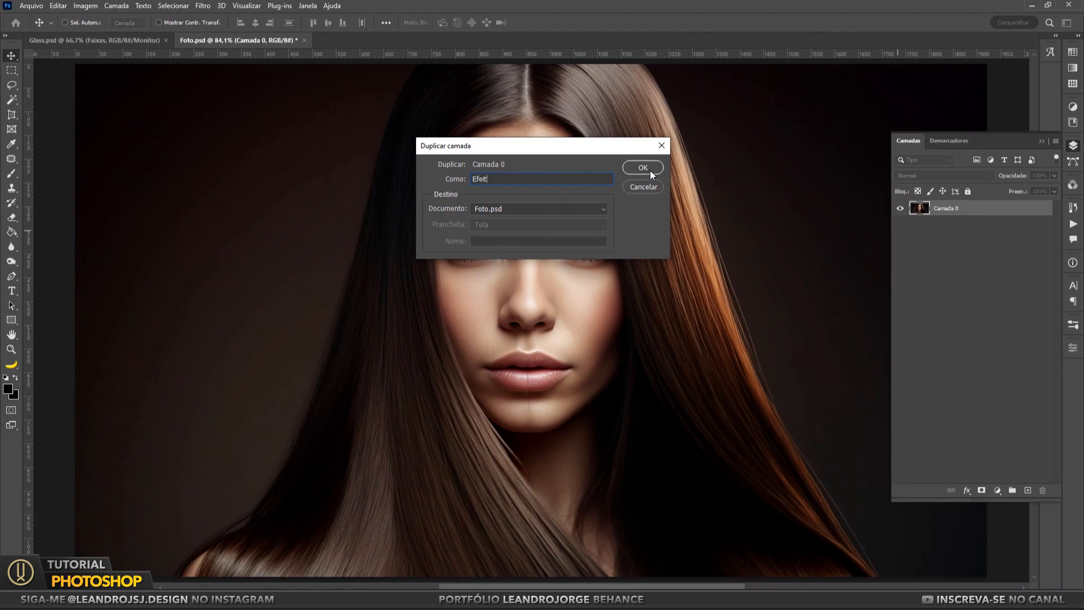
{"action": "left_click", "coordinate": [649, 170]}
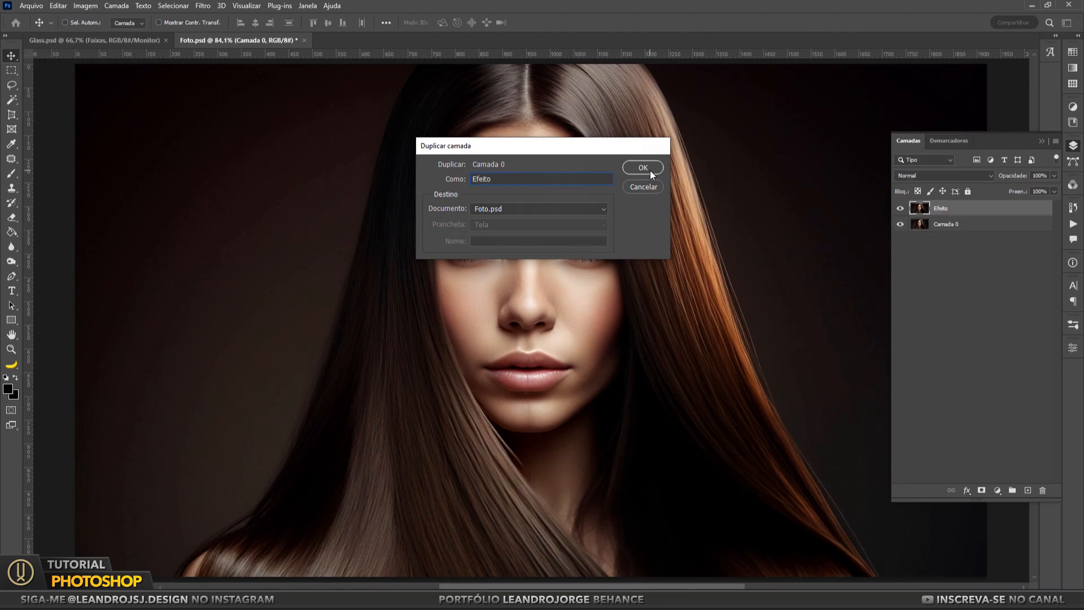
Step: Hide the original photo layer and convert the Efeito layer into a smart object
{"action": "left_click", "coordinate": [989, 227]}
{"action": "left_click", "coordinate": [900, 224]}
{"action": "left_click", "coordinate": [957, 215]}
{"action": "right_click", "coordinate": [954, 209]}
{"action": "left_click", "coordinate": [859, 272]}
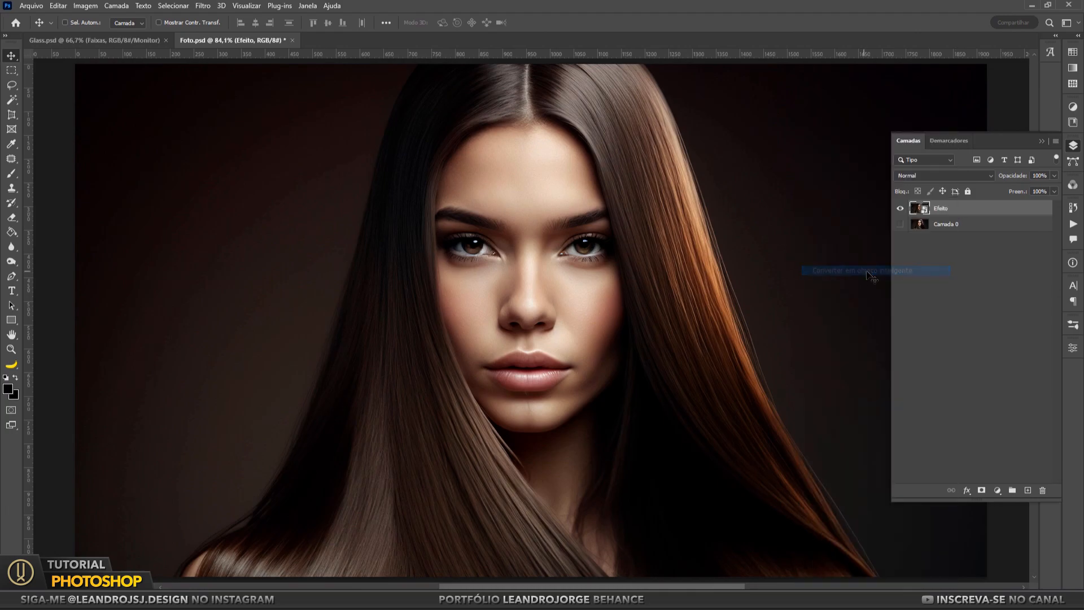
Step: Start the Glass (Vidro) filter on the Efeito smart object and load the Glass file as its texture
{"action": "left_click", "coordinate": [203, 7]}
{"action": "left_click", "coordinate": [260, 67]}
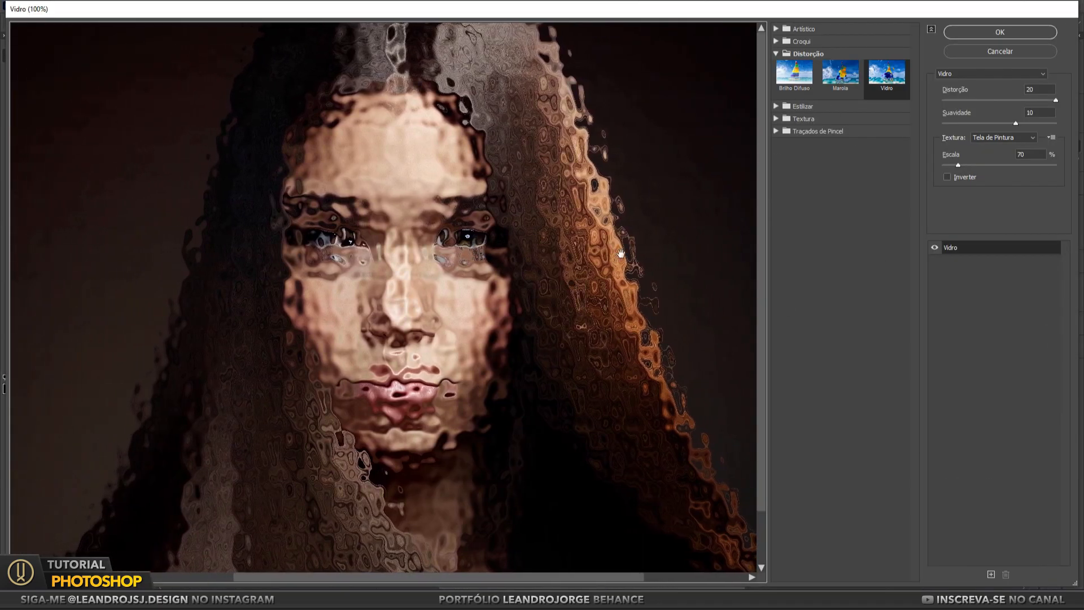
{"action": "left_click", "coordinate": [1054, 139]}
{"action": "left_click", "coordinate": [1034, 150]}
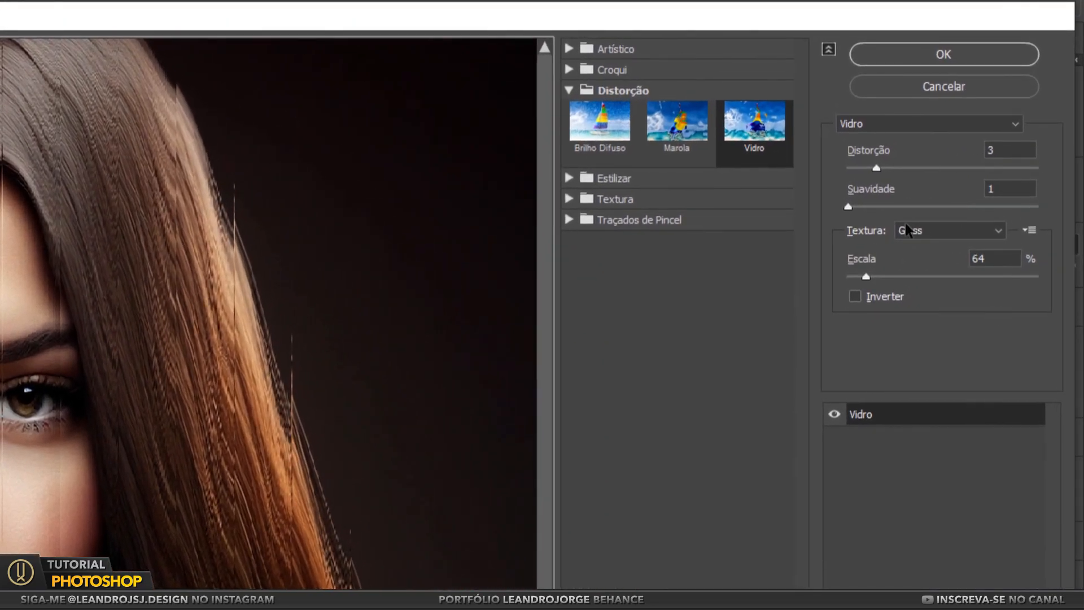
Step: Set the Glass filter to distortion 20, smoothness 10 and scale 70%, and apply it to the Efeito layer
{"action": "double_click", "coordinate": [995, 149]}
{"action": "type", "text": "20"}
{"action": "double_click", "coordinate": [989, 189]}
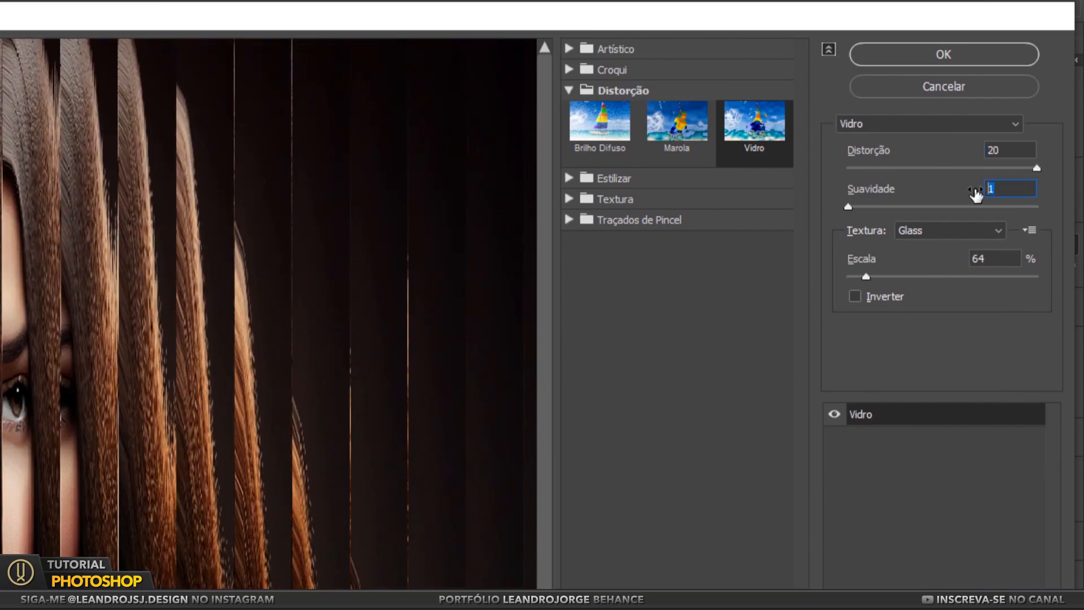
{"action": "type", "text": "10"}
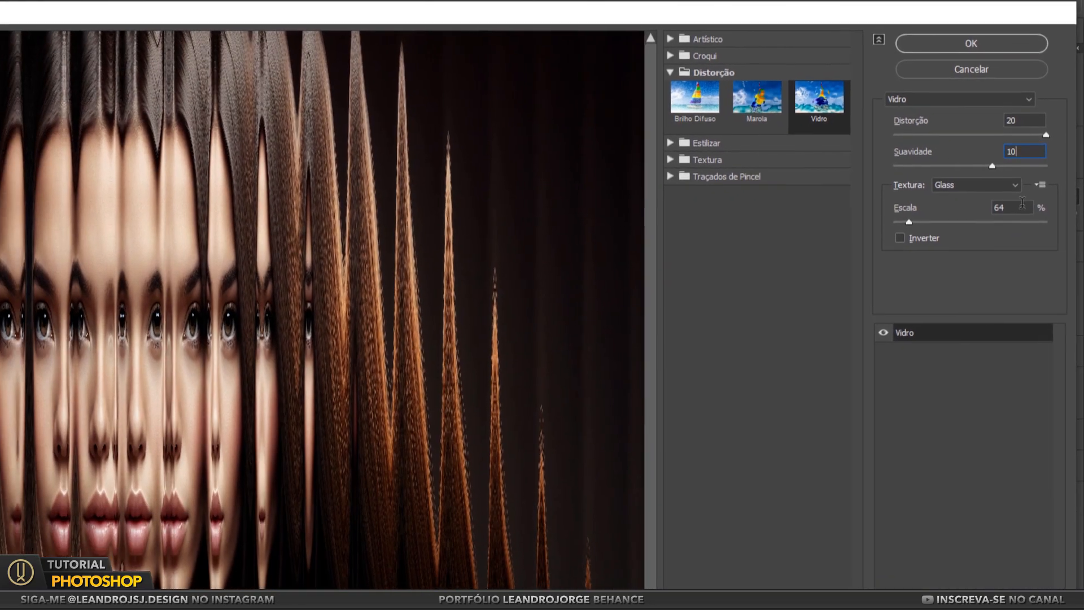
{"action": "double_click", "coordinate": [999, 208]}
{"action": "type", "text": "70"}
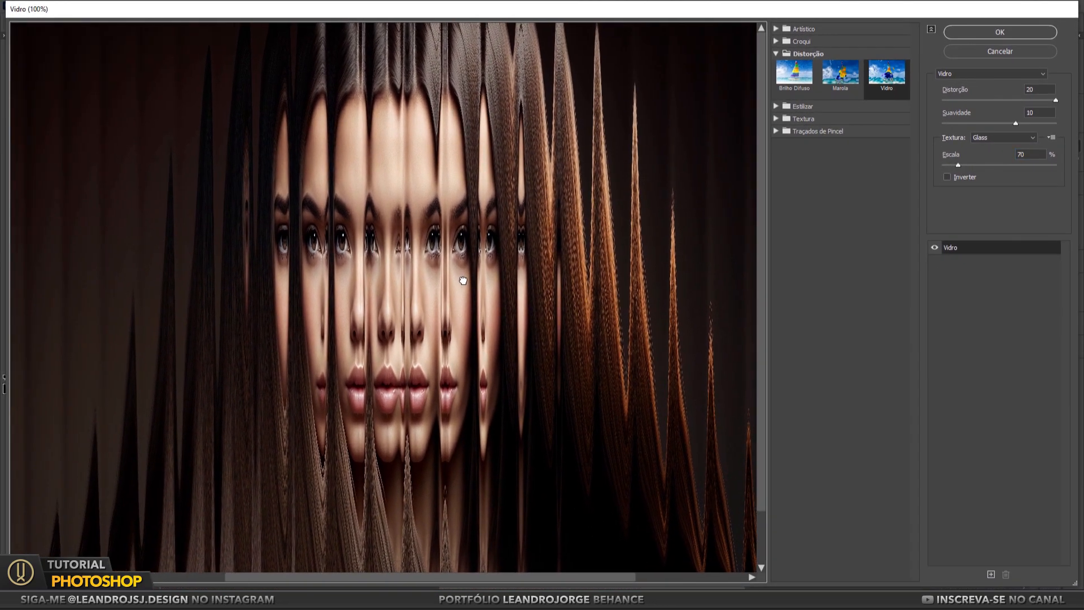
{"action": "left_click_drag", "start_coordinate": [463, 281], "coordinate": [450, 283]}
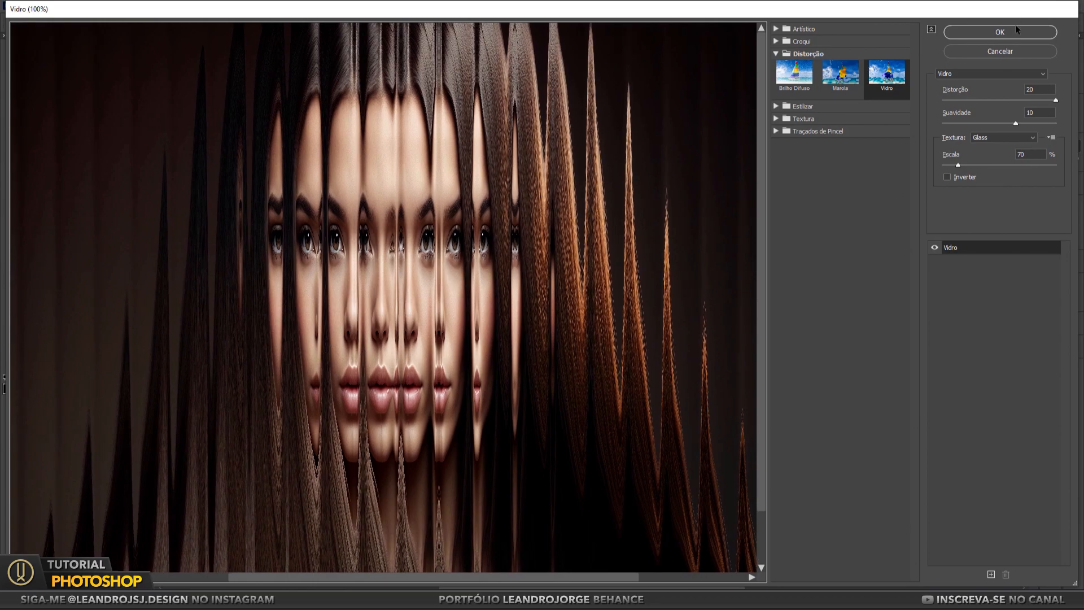
{"action": "left_click", "coordinate": [1000, 33]}
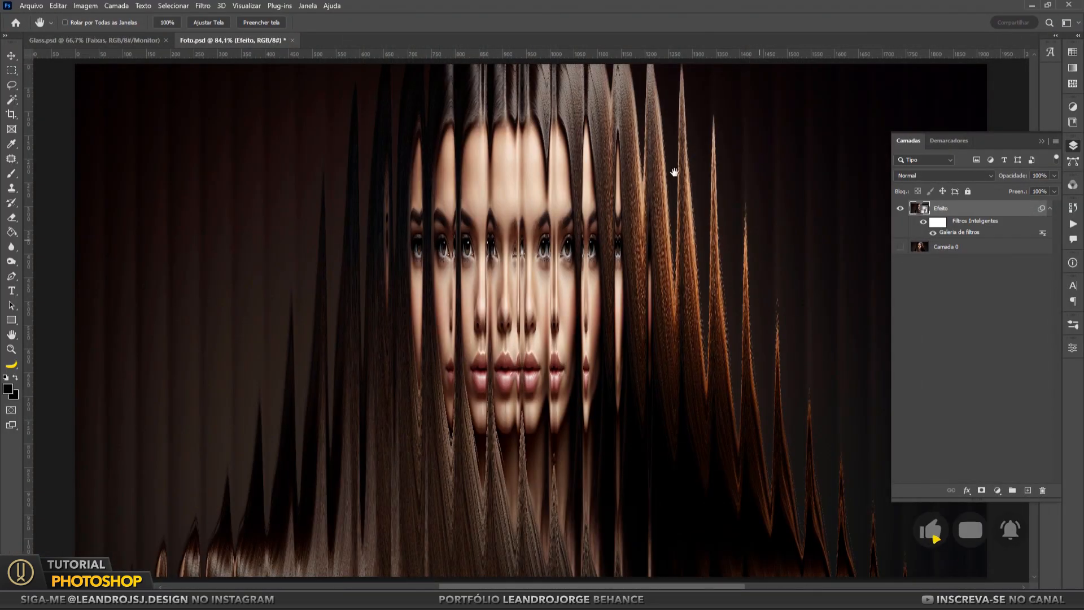
Step: Add a layer mask to Efeito, show Camada 0, and brush black over the face on the mask to reveal the original photo
{"action": "left_click", "coordinate": [1050, 208]}
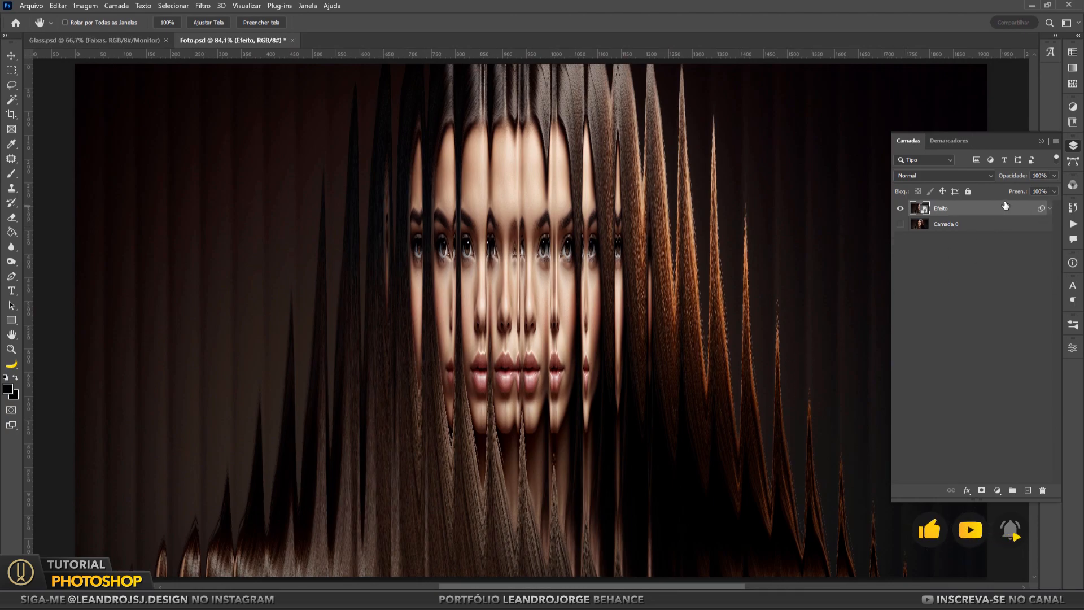
{"action": "left_click", "coordinate": [983, 491]}
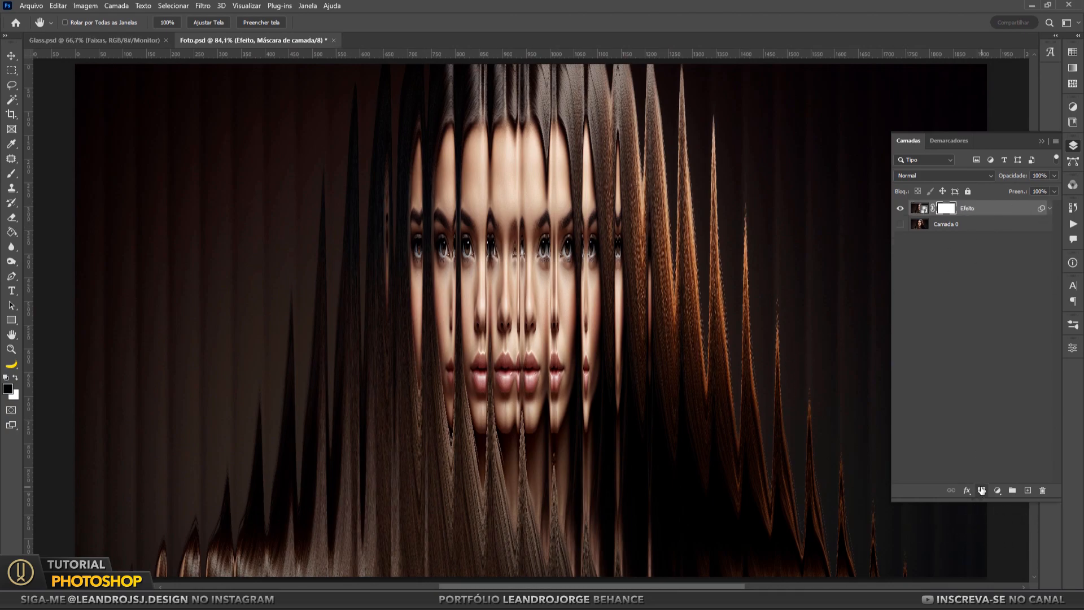
{"action": "left_click", "coordinate": [10, 175]}
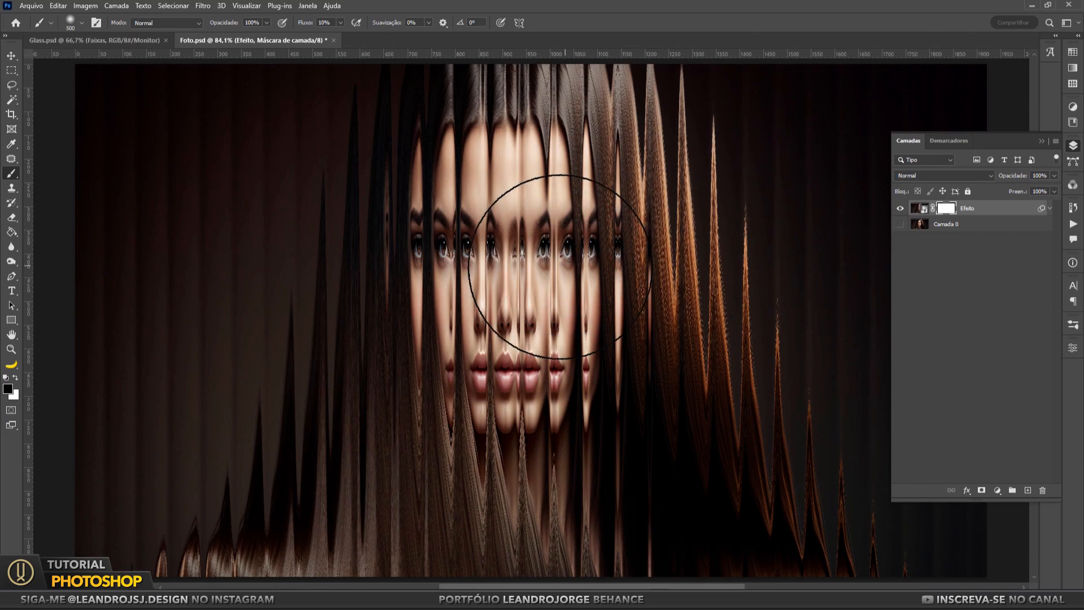
{"action": "mouse_move", "coordinate": [452, 231]}
{"action": "left_mouse_down"}
{"action": "mouse_move", "coordinate": [465, 230]}
{"action": "mouse_move", "coordinate": [446, 243]}
{"action": "mouse_move", "coordinate": [587, 246]}
{"action": "mouse_move", "coordinate": [537, 233]}
{"action": "mouse_move", "coordinate": [509, 316]}
{"action": "mouse_move", "coordinate": [571, 362]}
{"action": "mouse_move", "coordinate": [508, 406]}
{"action": "left_mouse_up"}
{"action": "left_click", "coordinate": [900, 225]}
{"action": "mouse_move", "coordinate": [467, 249]}
{"action": "left_mouse_down"}
{"action": "mouse_move", "coordinate": [556, 315]}
{"action": "mouse_move", "coordinate": [587, 392]}
{"action": "mouse_move", "coordinate": [554, 346]}
{"action": "mouse_move", "coordinate": [517, 386]}
{"action": "mouse_move", "coordinate": [511, 365]}
{"action": "mouse_move", "coordinate": [608, 463]}
{"action": "mouse_move", "coordinate": [577, 389]}
{"action": "left_mouse_up"}
{"action": "key", "text": "v"}
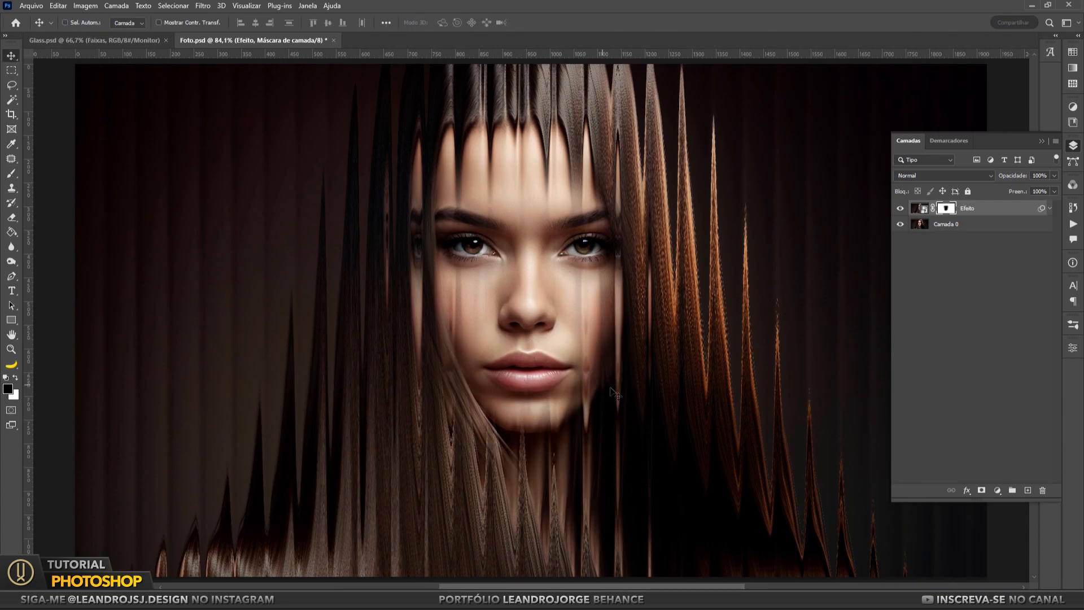
Step: Save Foto.psd and close the Glass.psd document
{"action": "key", "text": "ctrl+s"}
{"action": "left_click", "coordinate": [154, 44]}
{"action": "left_click", "coordinate": [166, 40]}
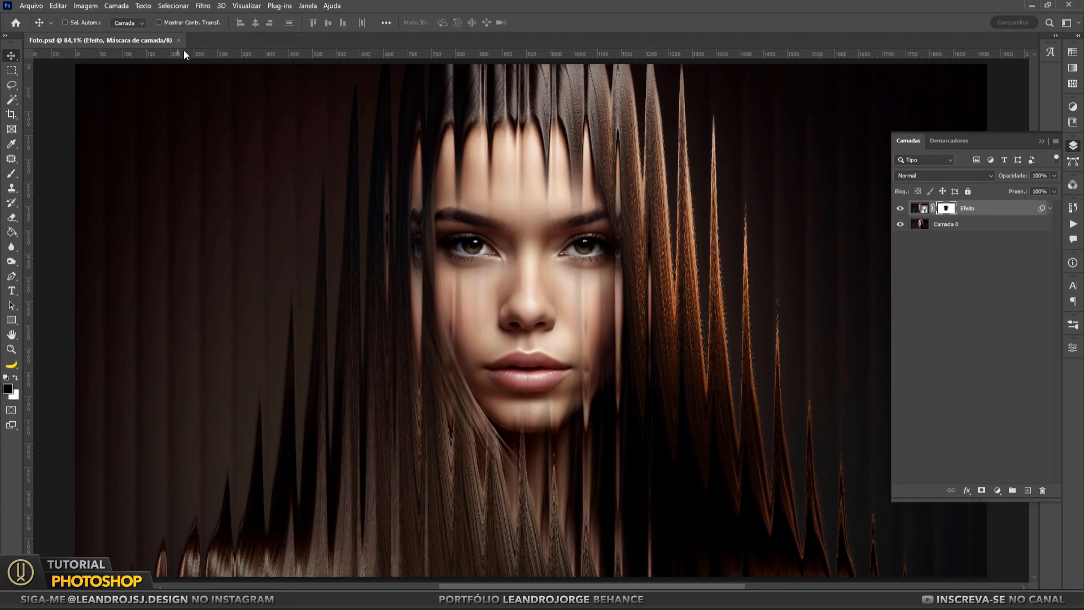
Step: Select the Efeito and Camada 0 layers, assign them the green (Verde) colour label, and collapse the layer list
{"action": "left_click", "coordinate": [1050, 210]}
{"action": "left_click", "coordinate": [1049, 210]}
{"action": "left_click", "coordinate": [958, 229]}
{"action": "right_click", "coordinate": [900, 209]}
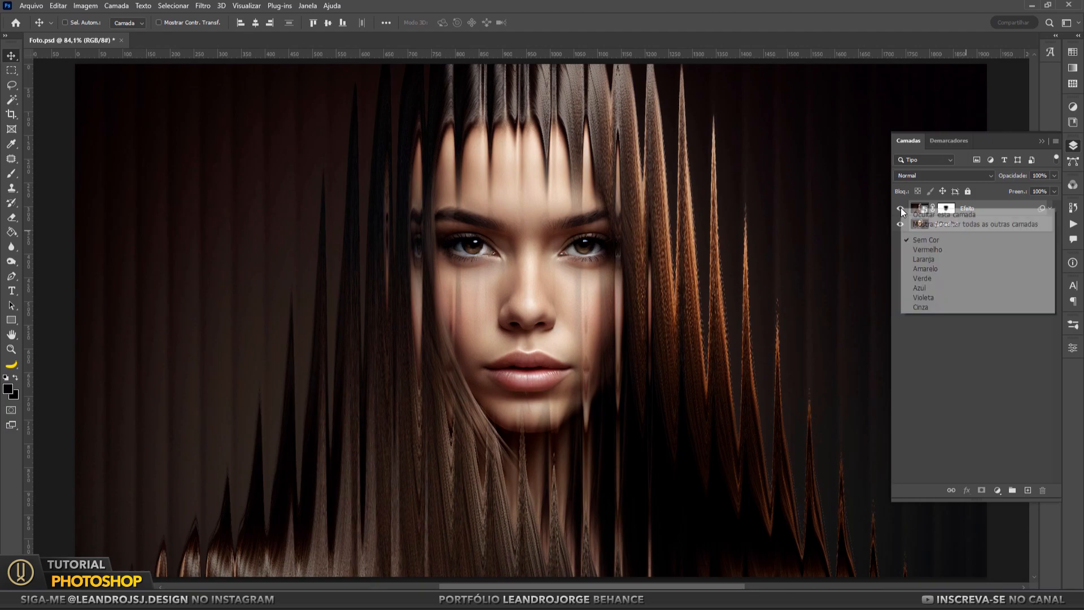
{"action": "left_click", "coordinate": [922, 280]}
{"action": "left_click", "coordinate": [1042, 140]}
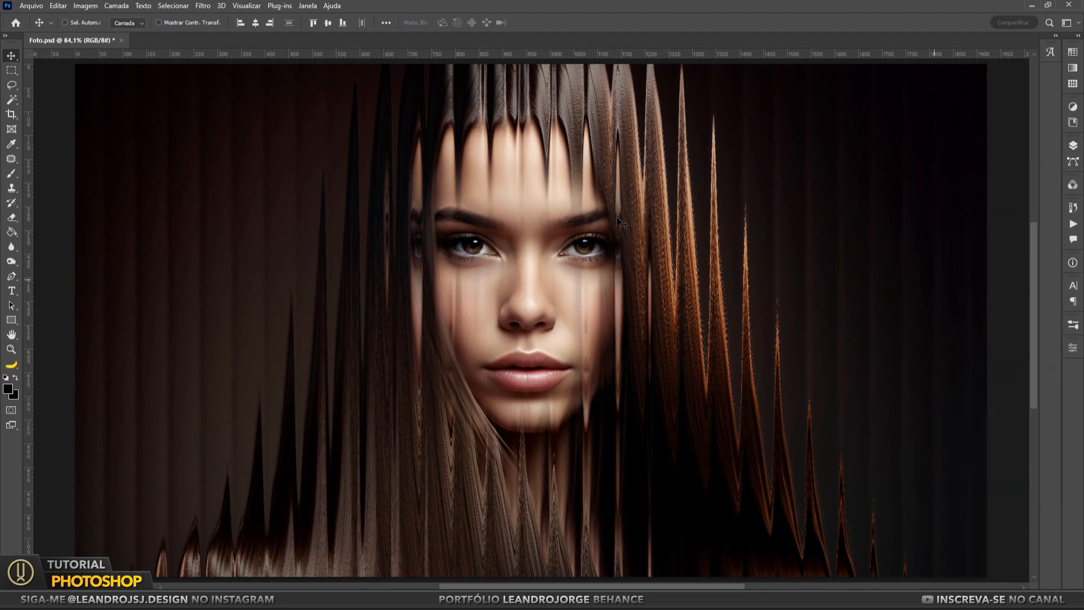